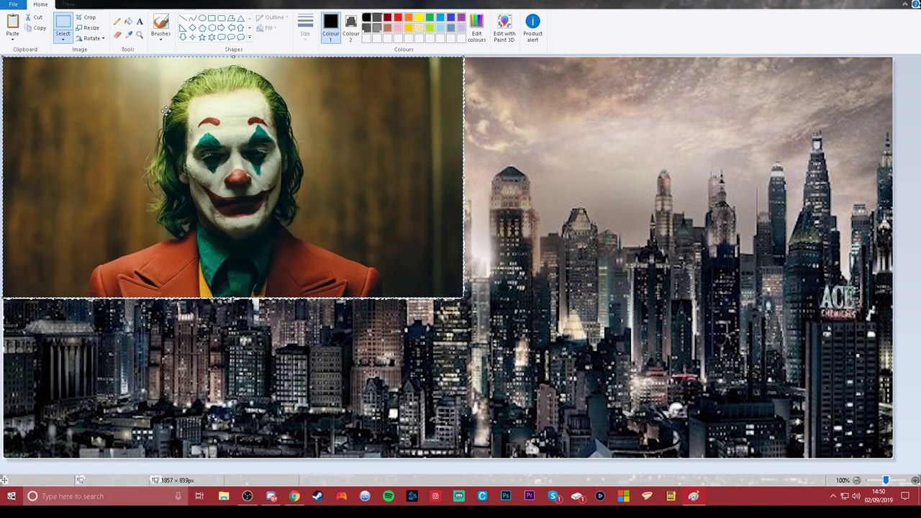
# Step: Move the Joker right, select a tight box around his face, and drag it upper left
pyautogui.moveTo(165, 109); pyautogui.dragTo(641, 231)
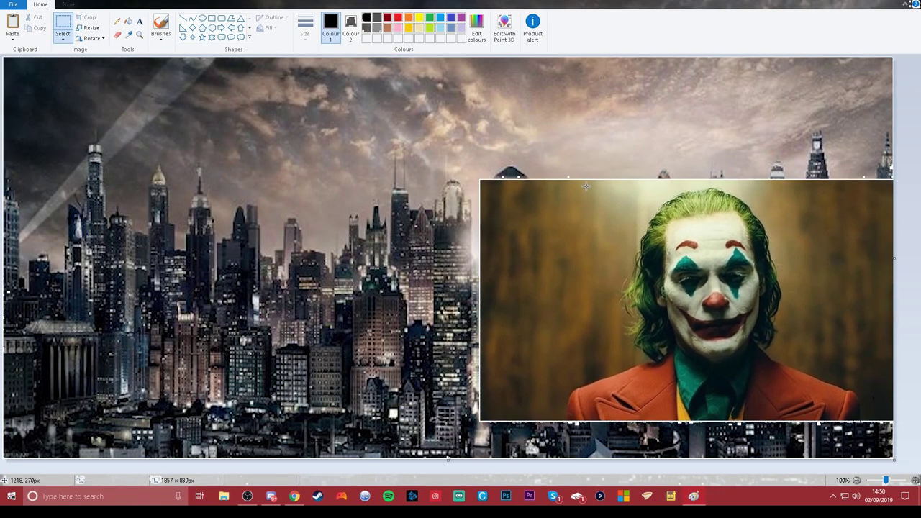
pyautogui.moveTo(565, 183); pyautogui.dragTo(851, 427)
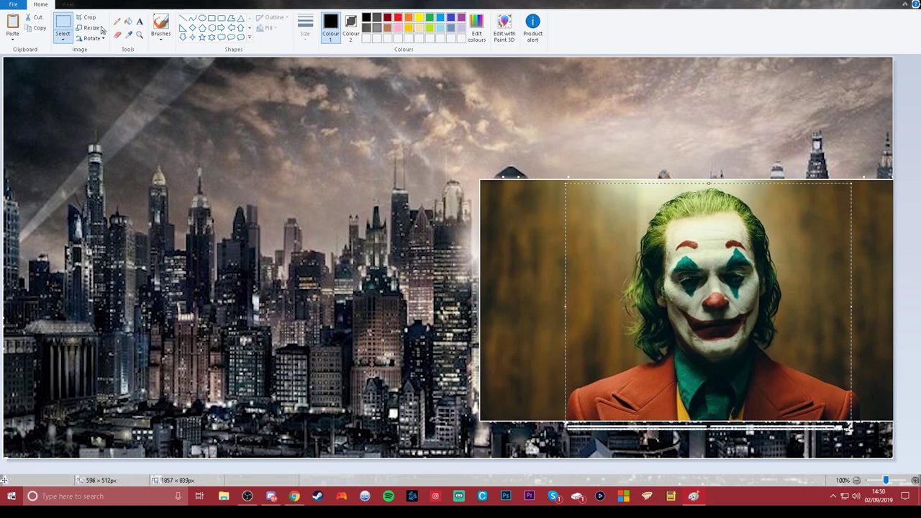
pyautogui.click(64, 24)
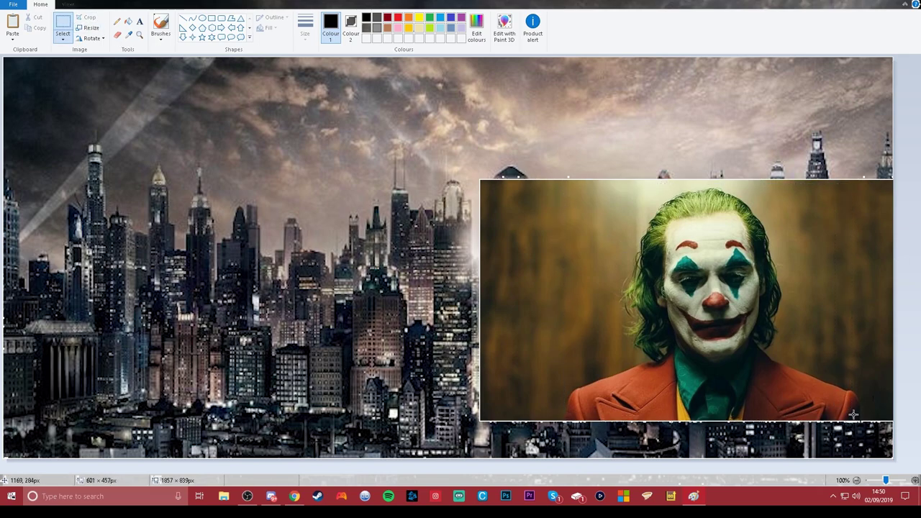
pyautogui.moveTo(564, 192); pyautogui.dragTo(867, 428)
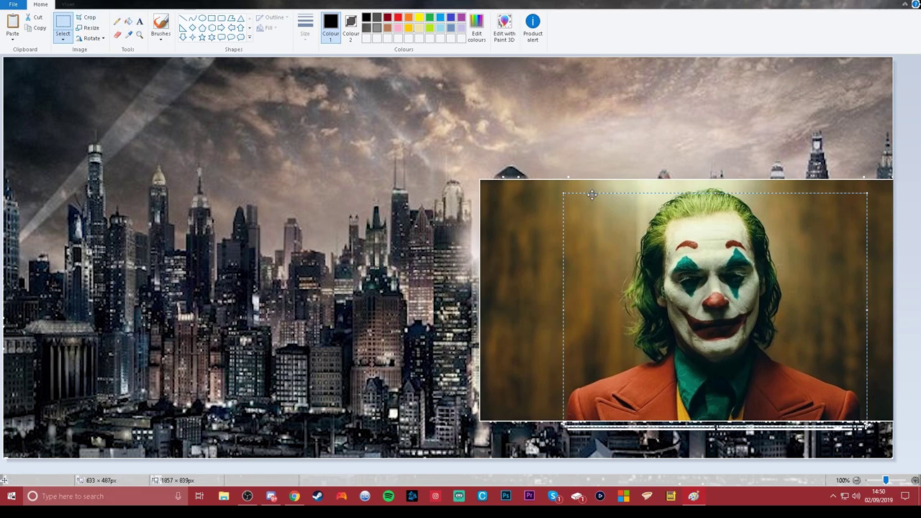
pyautogui.moveTo(591, 195); pyautogui.dragTo(93, 89)
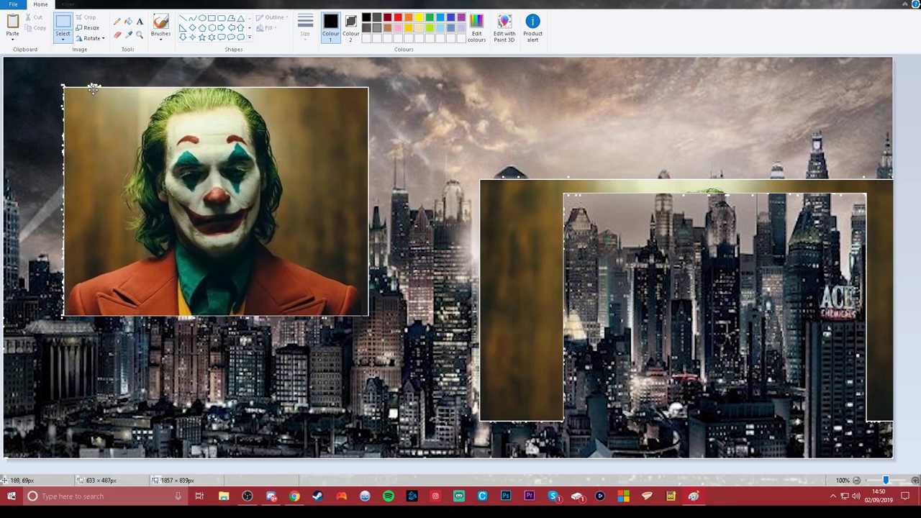
pyautogui.moveTo(94, 89); pyautogui.dragTo(66, 123)
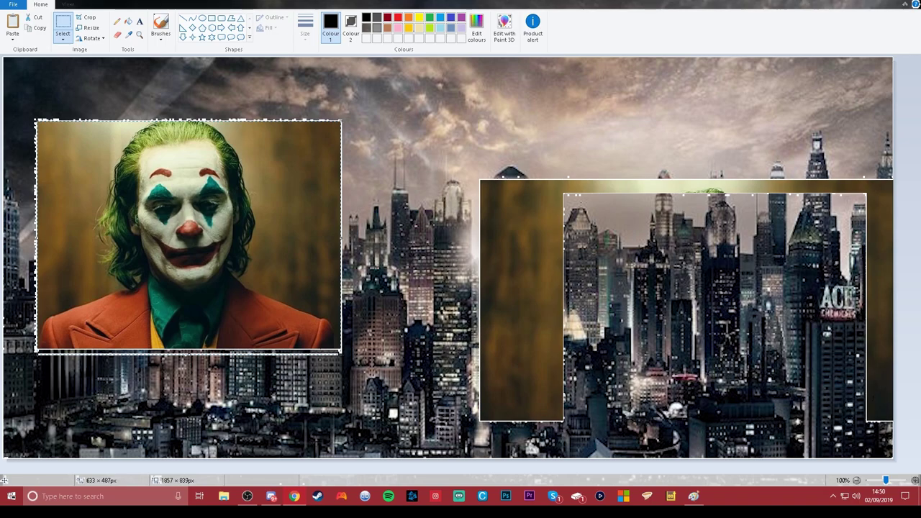
# Step: Paste the Harley Quinn image and position it on the right side of the skyline
pyautogui.hotkey('ctrl', 'v')
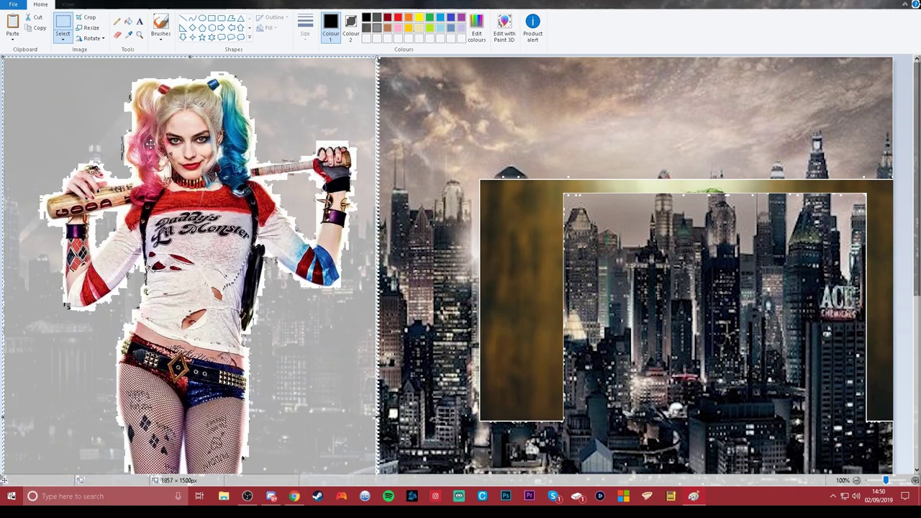
pyautogui.moveTo(364, 234)
pyautogui.mouseDown()
pyautogui.moveTo(682, 171)
pyautogui.moveTo(703, 175)
pyautogui.moveTo(709, 193)
pyautogui.mouseUp()
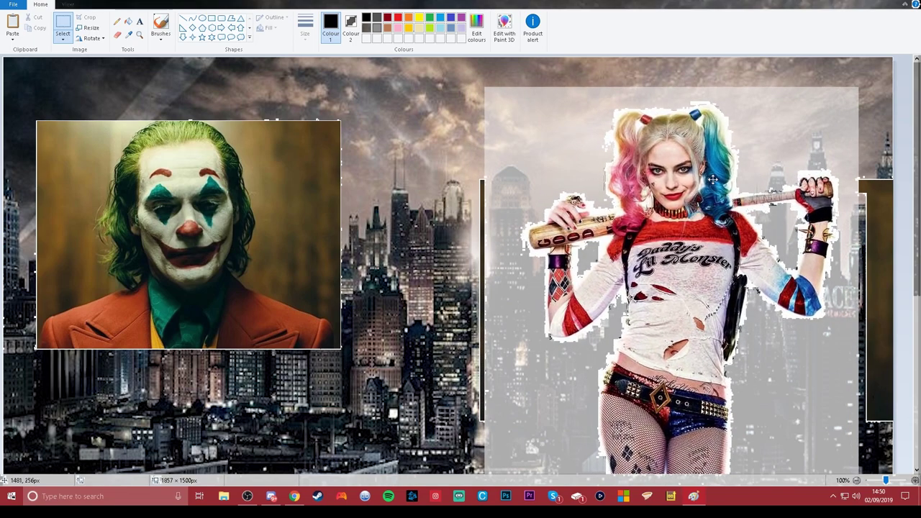
pyautogui.moveTo(709, 193)
pyautogui.mouseDown()
pyautogui.moveTo(689, 169)
pyautogui.moveTo(664, 168)
pyautogui.mouseUp()
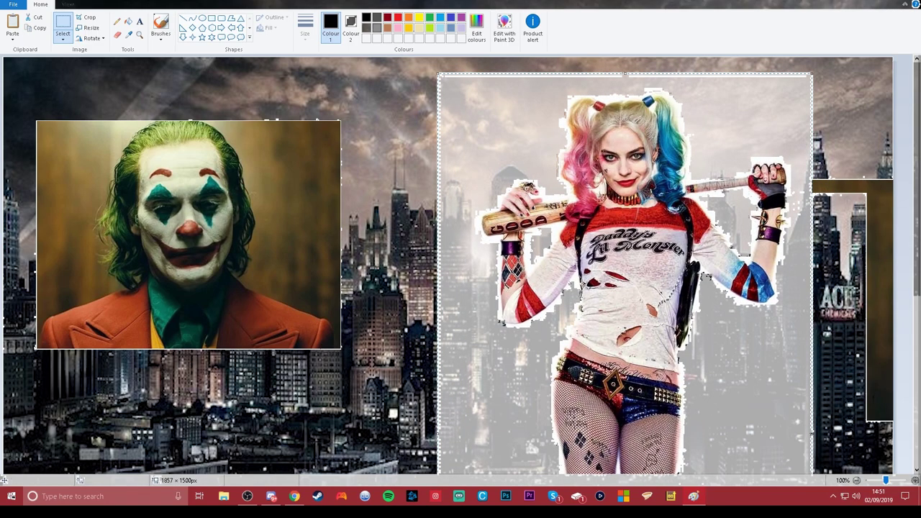
# Step: Fix Harley Quinn in place, then nudge the Joker portrait slightly right and down
pyautogui.click(309, 178)
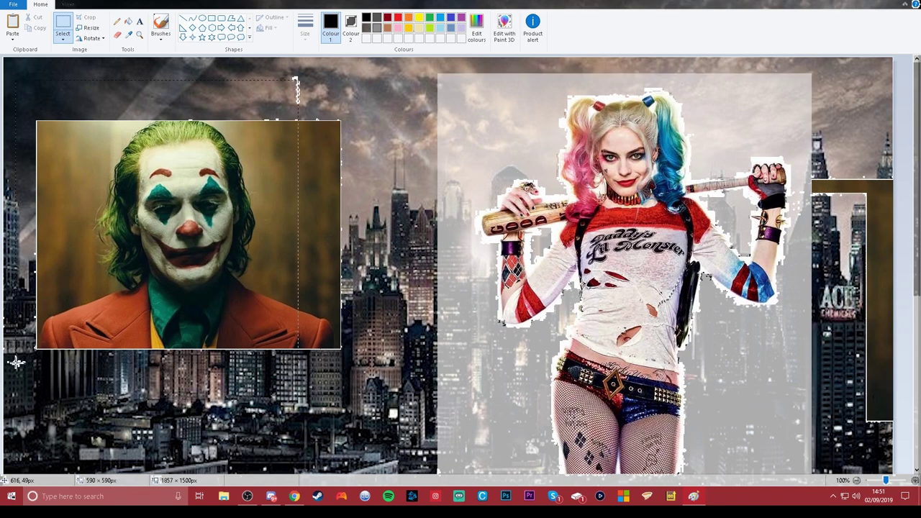
pyautogui.moveTo(205, 212); pyautogui.dragTo(246, 206)
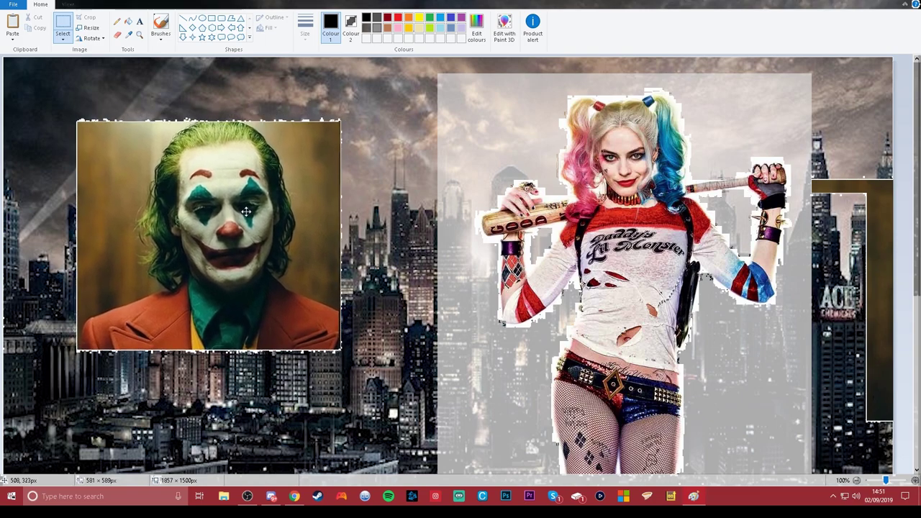
pyautogui.moveTo(248, 213); pyautogui.dragTo(253, 210)
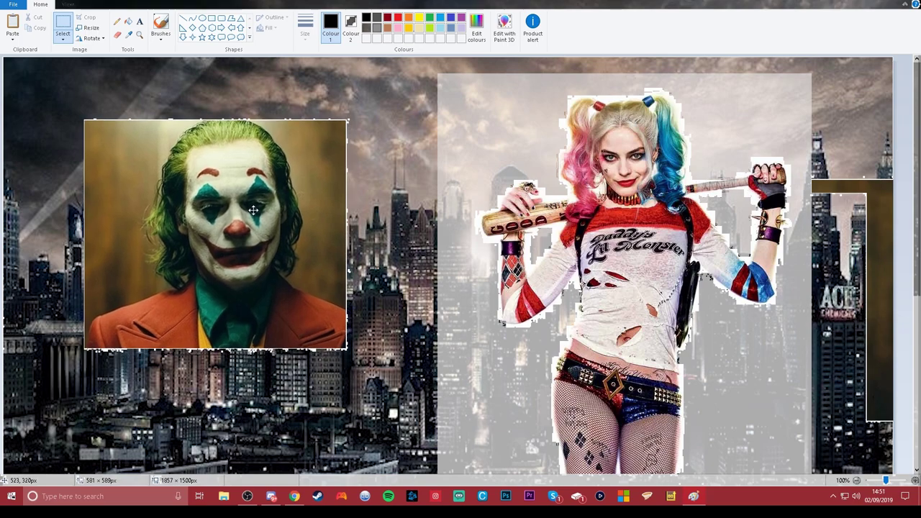
pyautogui.moveTo(253, 210)
pyautogui.mouseDown()
pyautogui.moveTo(271, 223)
pyautogui.moveTo(251, 218)
pyautogui.mouseUp()
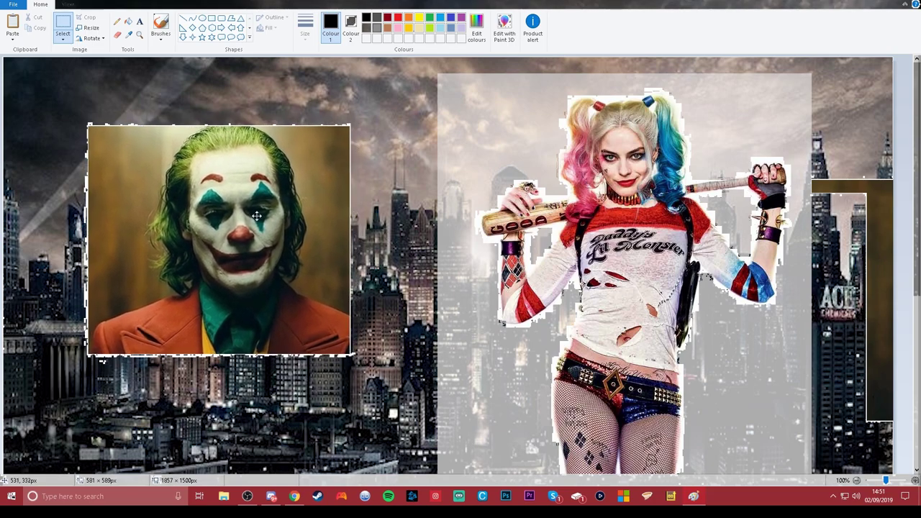
pyautogui.moveTo(66, 86); pyautogui.dragTo(345, 367)
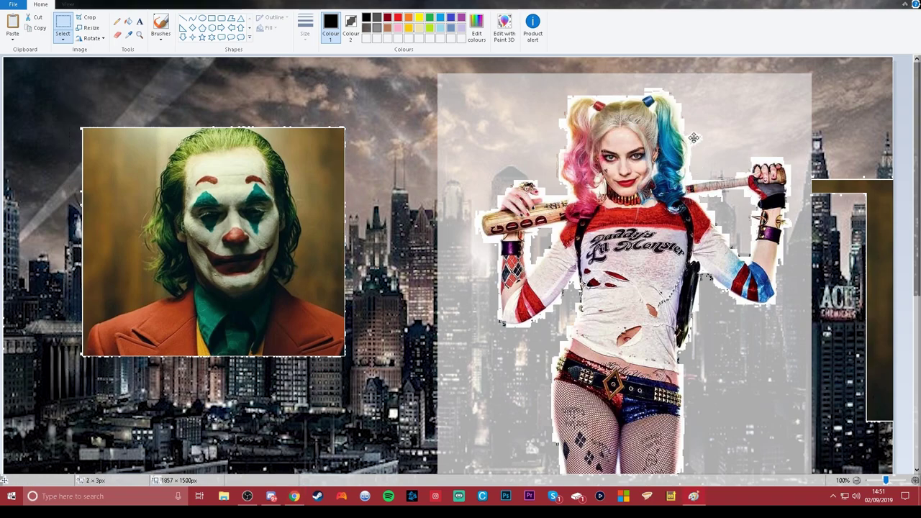
# Step: Paste the Batman image and place it to the right of the Joker portrait
pyautogui.hotkey('ctrl', 'v')
pyautogui.moveTo(80, 130); pyautogui.dragTo(444, 248)
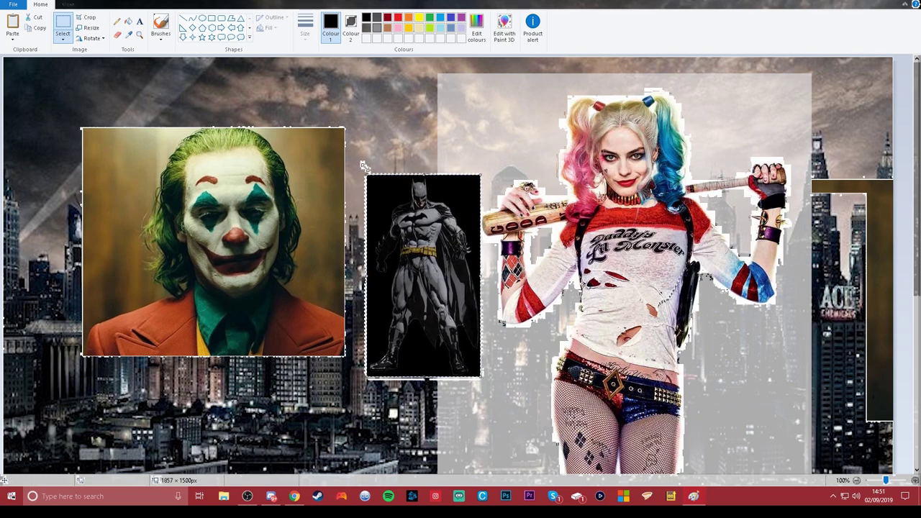
# Step: Fix Batman in place, then select the Joker portrait and shift it left toward the edge
pyautogui.click(113, 102)
pyautogui.moveTo(316, 360); pyautogui.dragTo(358, 391)
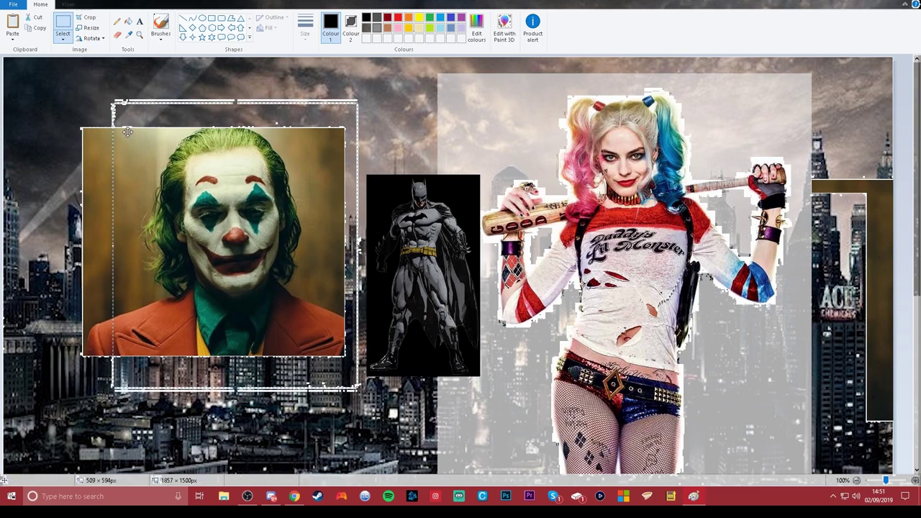
pyautogui.moveTo(209, 157); pyautogui.dragTo(210, 184)
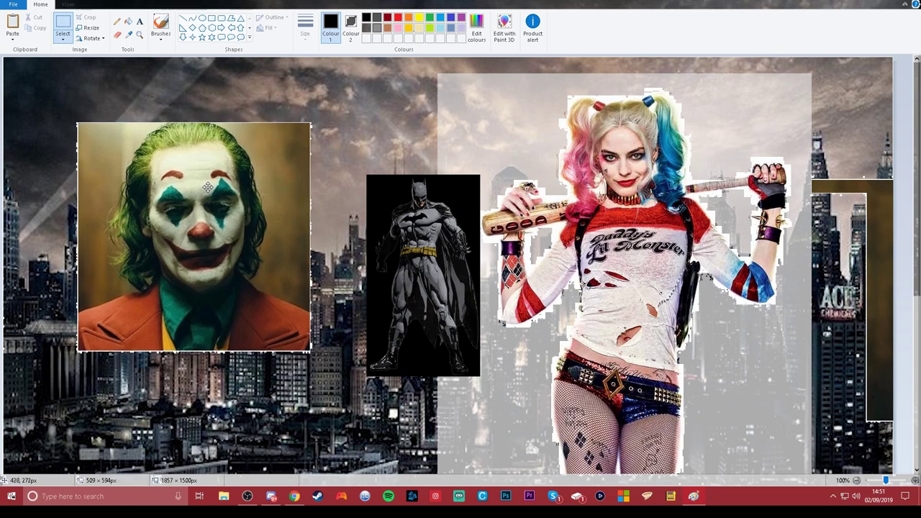
pyautogui.moveTo(210, 182); pyautogui.dragTo(209, 181)
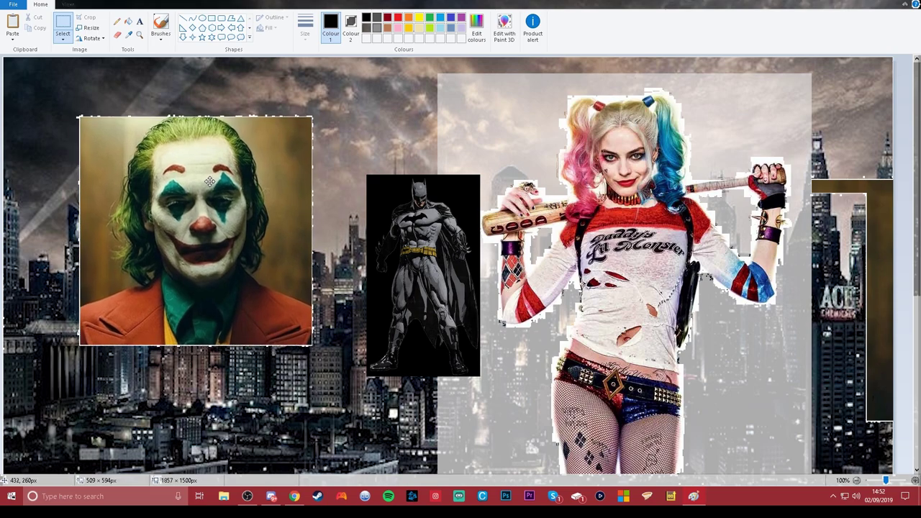
pyautogui.moveTo(210, 181); pyautogui.dragTo(212, 181)
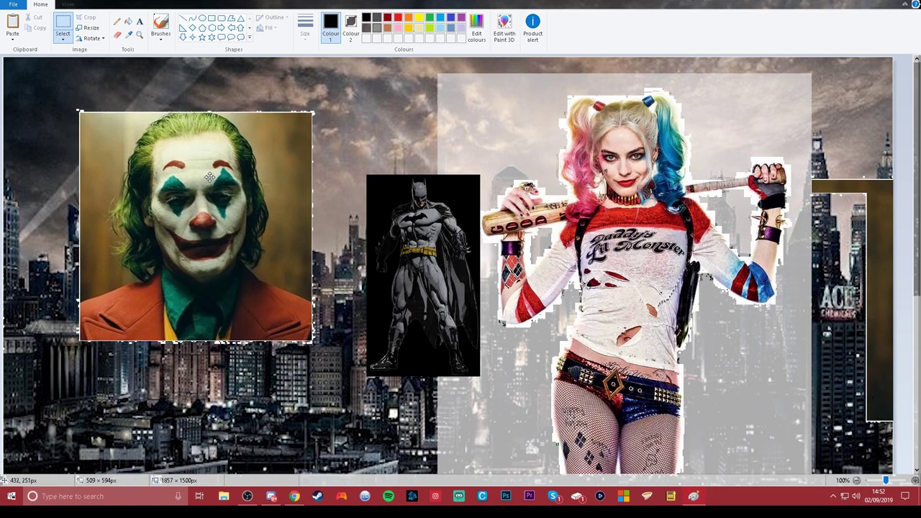
pyautogui.moveTo(209, 174); pyautogui.dragTo(199, 179)
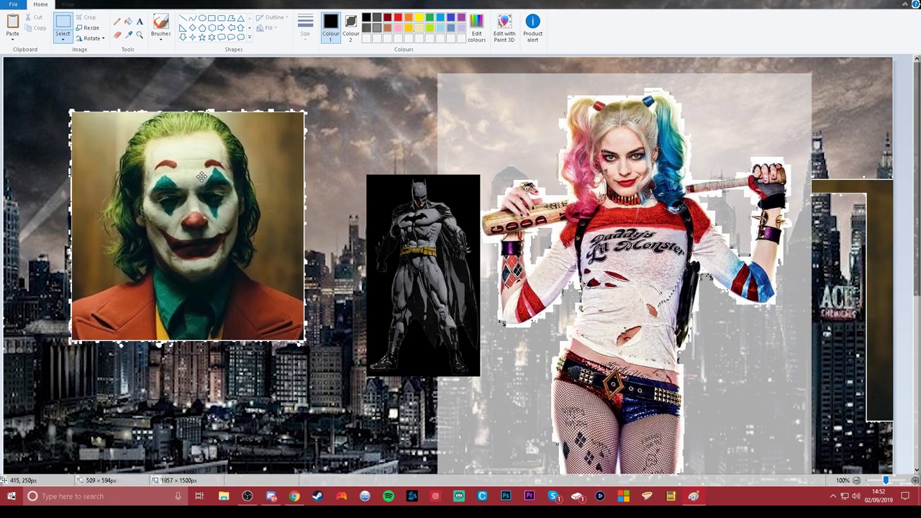
pyautogui.moveTo(200, 179); pyautogui.dragTo(152, 175)
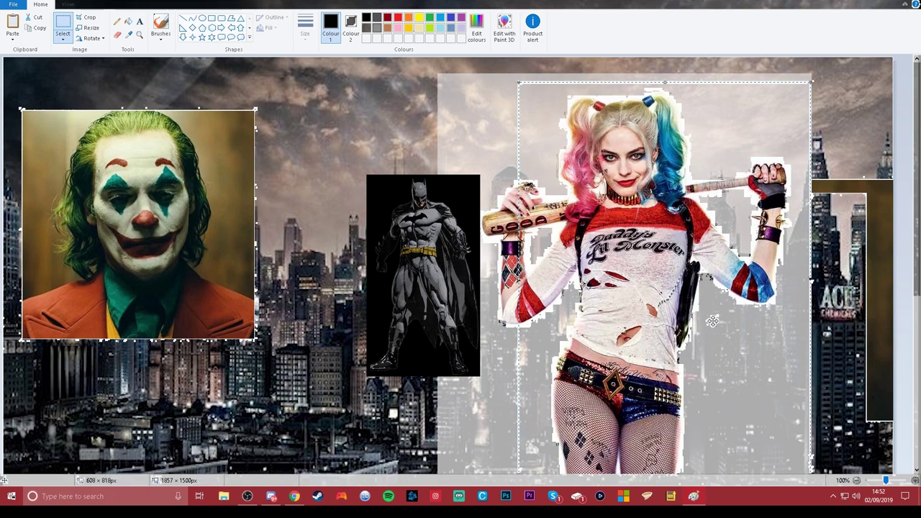
# Step: Move Harley Quinn left over Batman's spot and start a text box in the right sky
pyautogui.moveTo(712, 323)
pyautogui.mouseDown()
pyautogui.moveTo(680, 316)
pyautogui.moveTo(679, 328)
pyautogui.mouseUp()
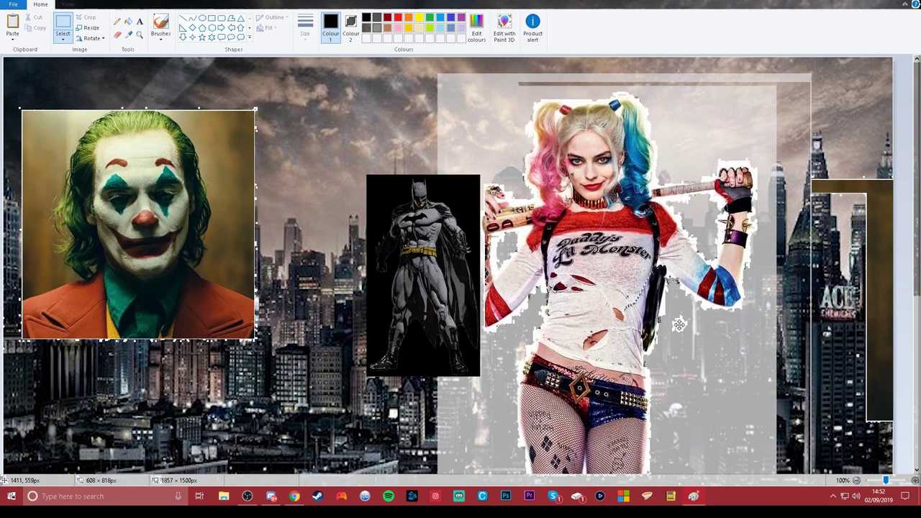
pyautogui.moveTo(679, 329); pyautogui.dragTo(462, 305)
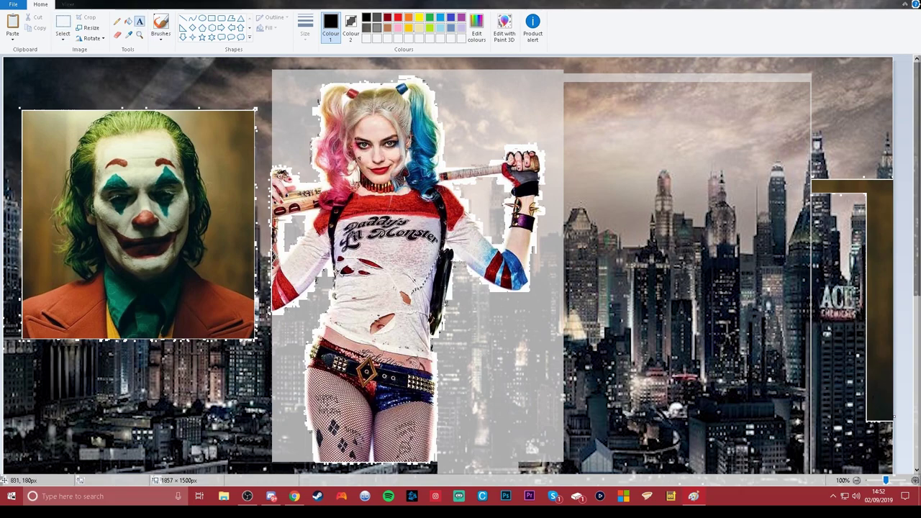
pyautogui.click(574, 116)
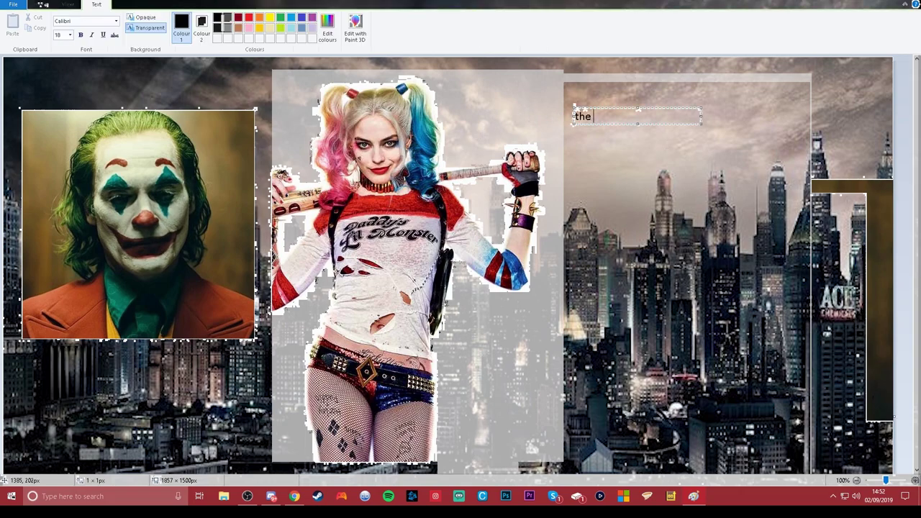